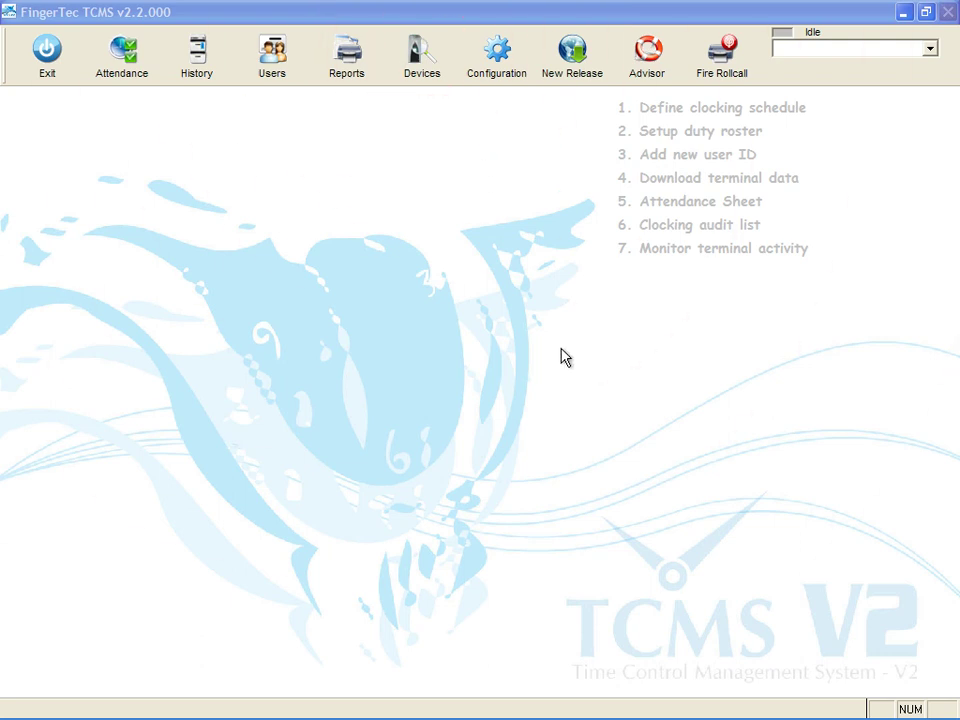
Step: Open Terminal Users Control's Time Zone schedules and select time zone 2
{"action": "left_click", "coordinate": [433, 70]}
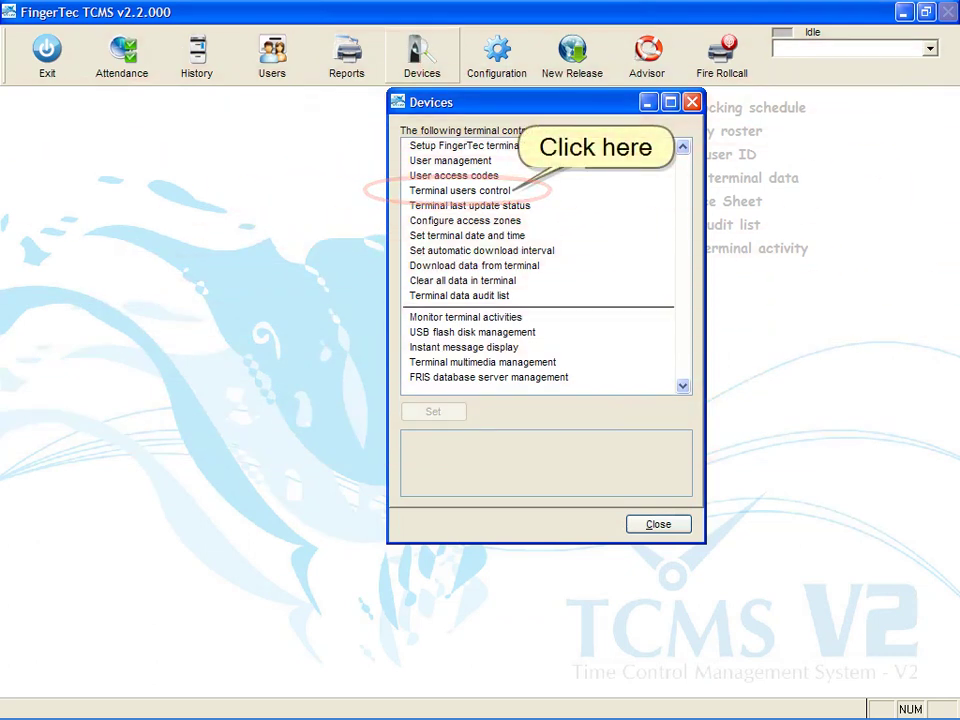
{"action": "double_click", "coordinate": [526, 190]}
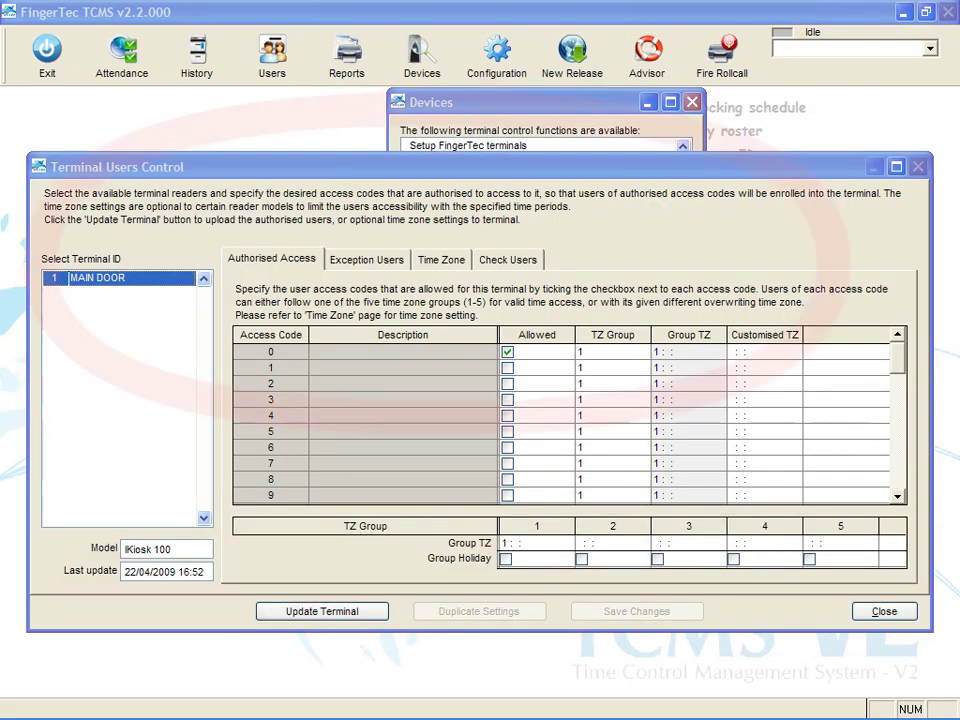
{"action": "left_click", "coordinate": [465, 257]}
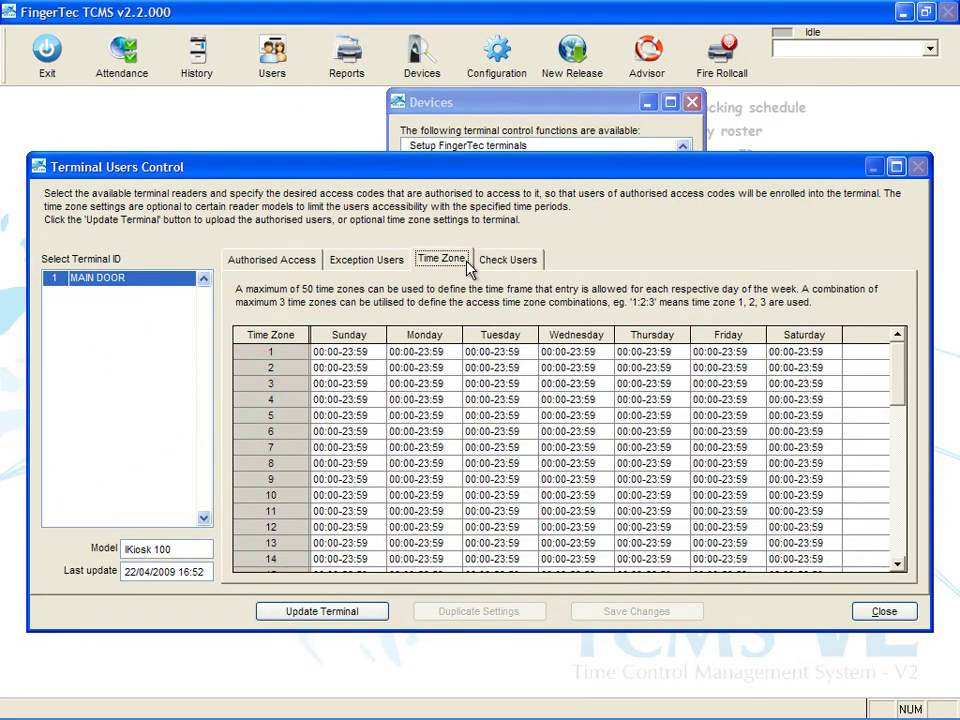
{"action": "left_click", "coordinate": [268, 367]}
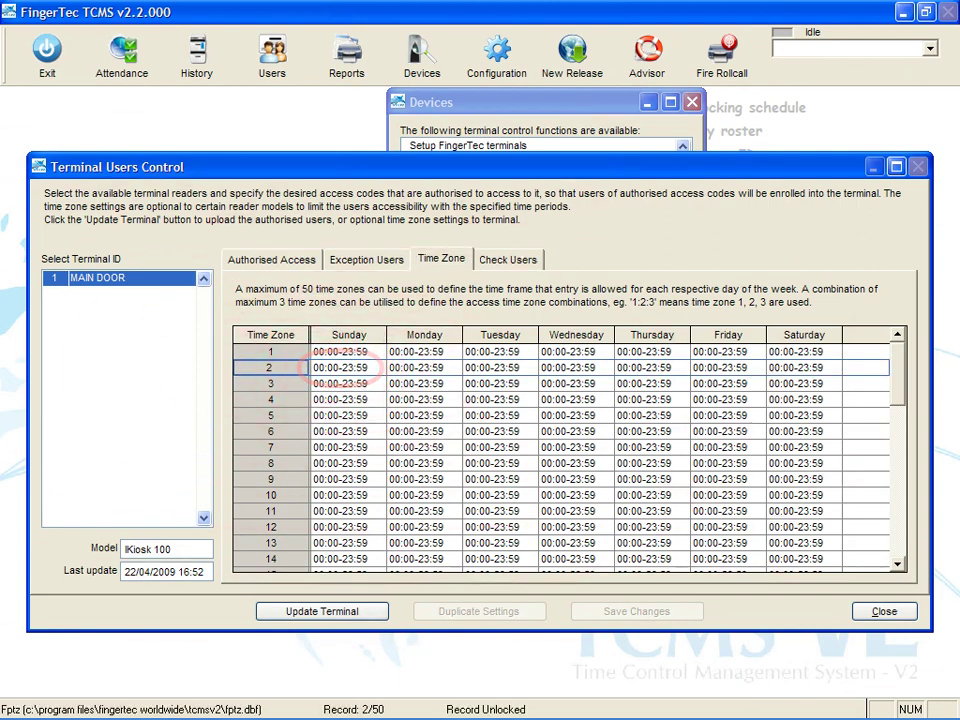
Step: Block Sunday and Saturday in time zone 2 with 23:59-00:00
{"action": "left_click", "coordinate": [330, 367]}
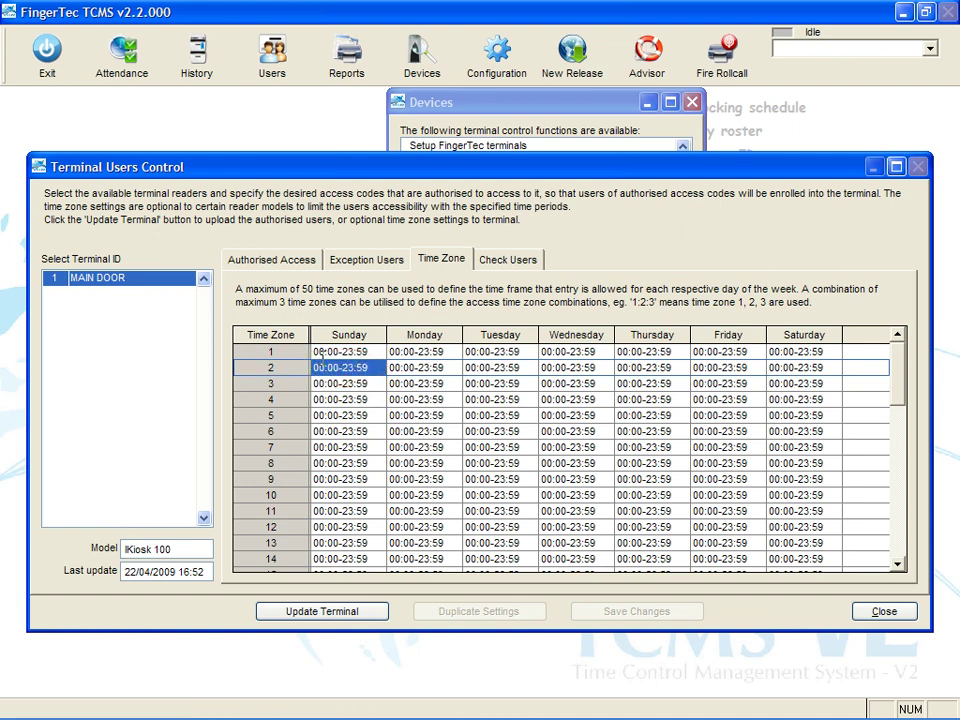
{"action": "type", "text": "23:59-00:00"}
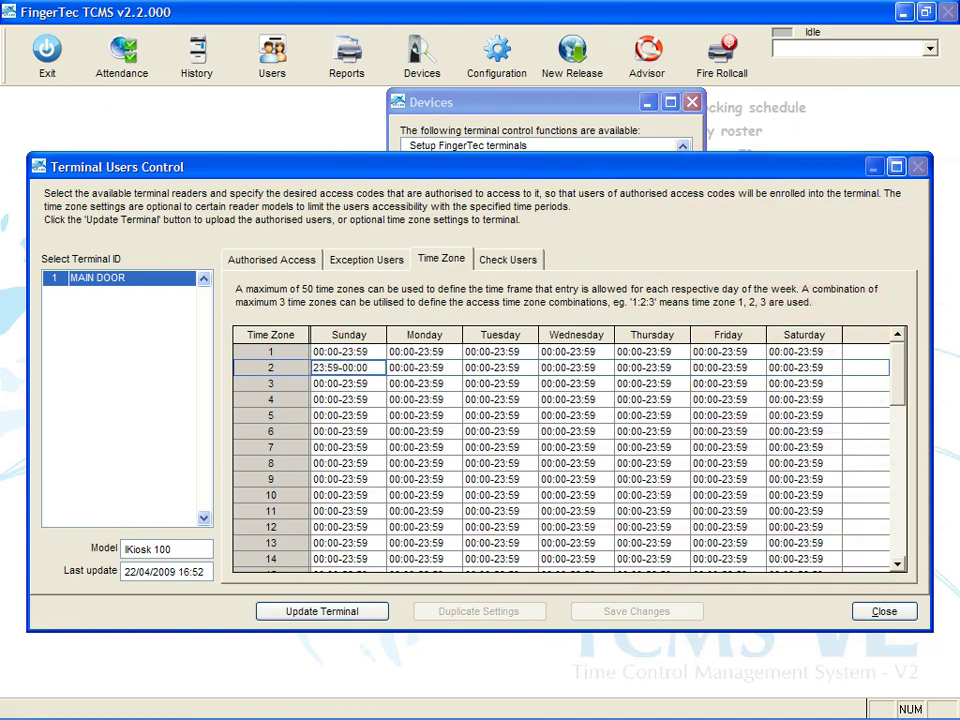
{"action": "key", "text": "Tab"}
{"action": "key", "text": "Tab"}
{"action": "key", "text": "Tab"}
{"action": "key", "text": "Tab"}
{"action": "key", "text": "Tab"}
{"action": "key", "text": "Tab"}
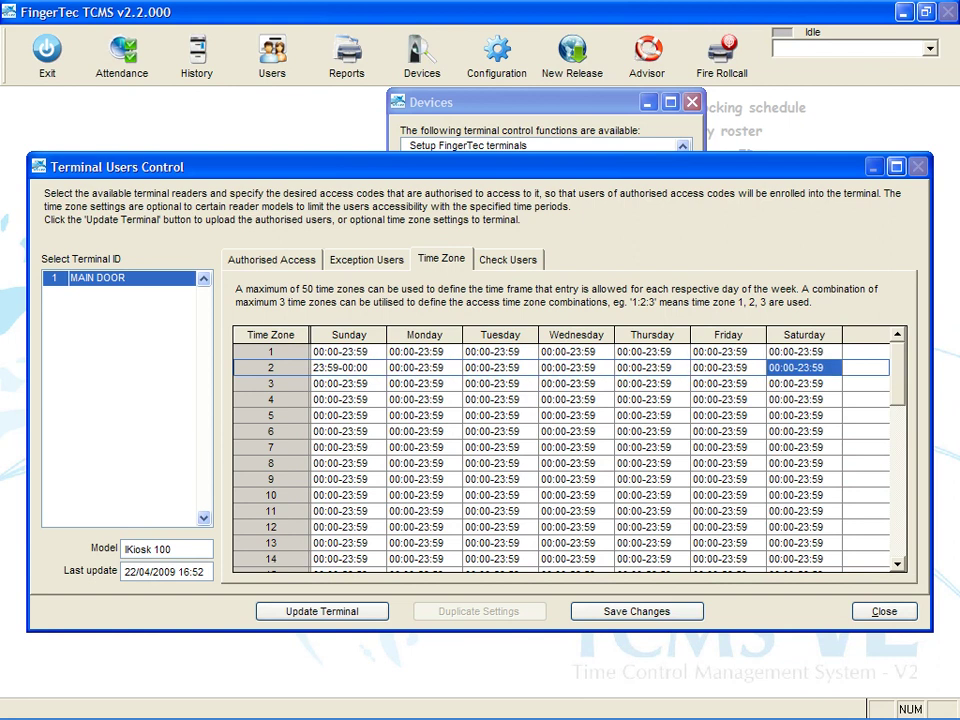
{"action": "type", "text": "23:59-00:00"}
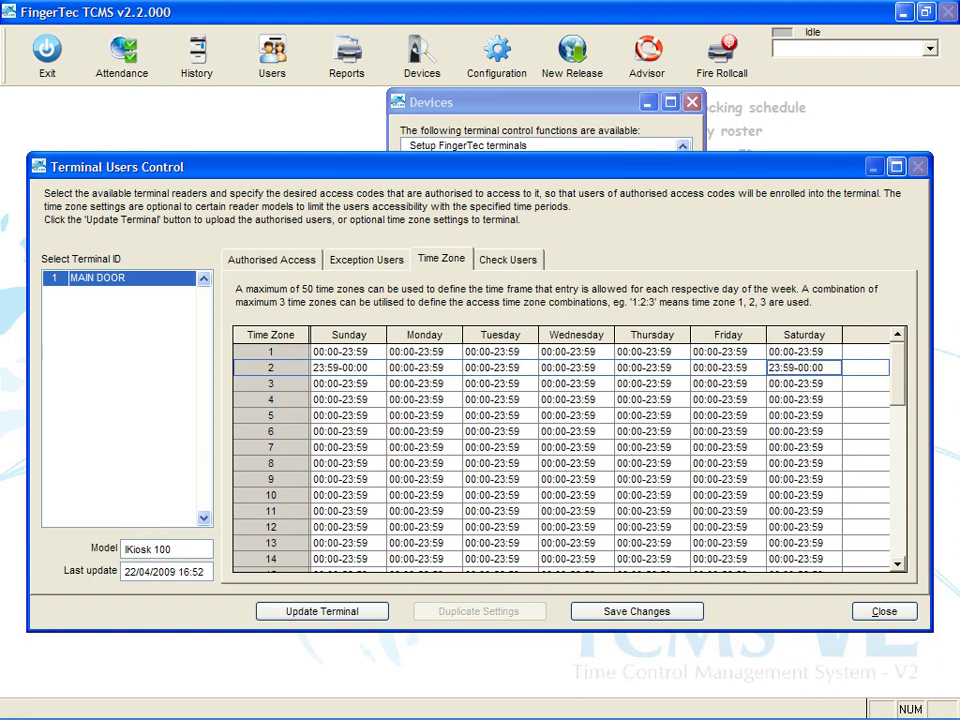
{"action": "left_click", "coordinate": [348, 367]}
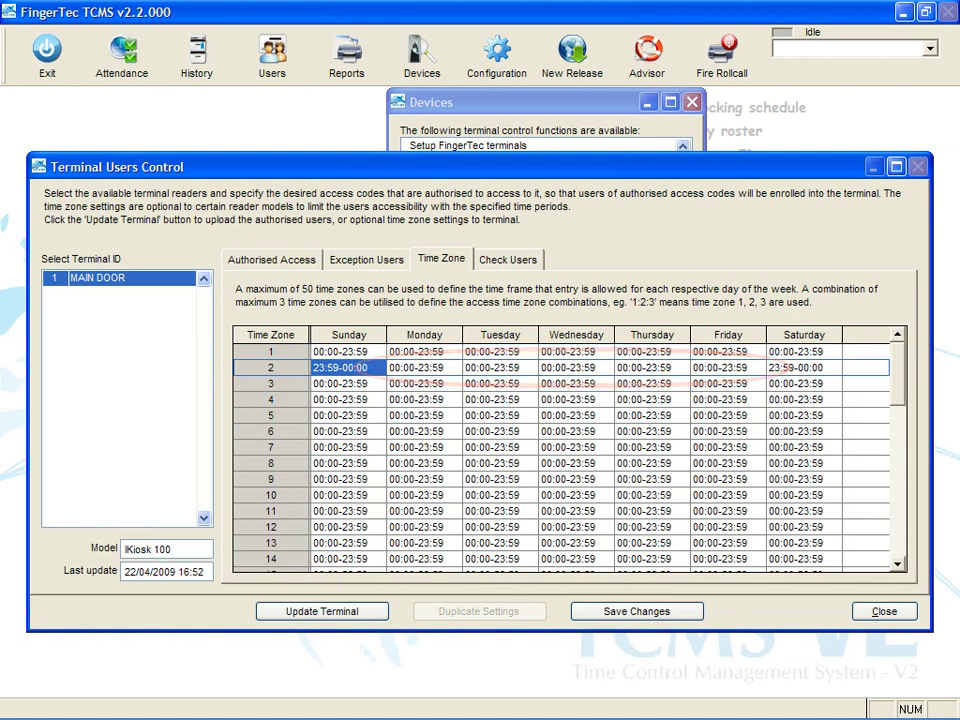
Step: Set Monday through Friday in time zone 2 to 09:00-18:00
{"action": "left_click", "coordinate": [424, 367]}
{"action": "type", "text": "09:00-18:00"}
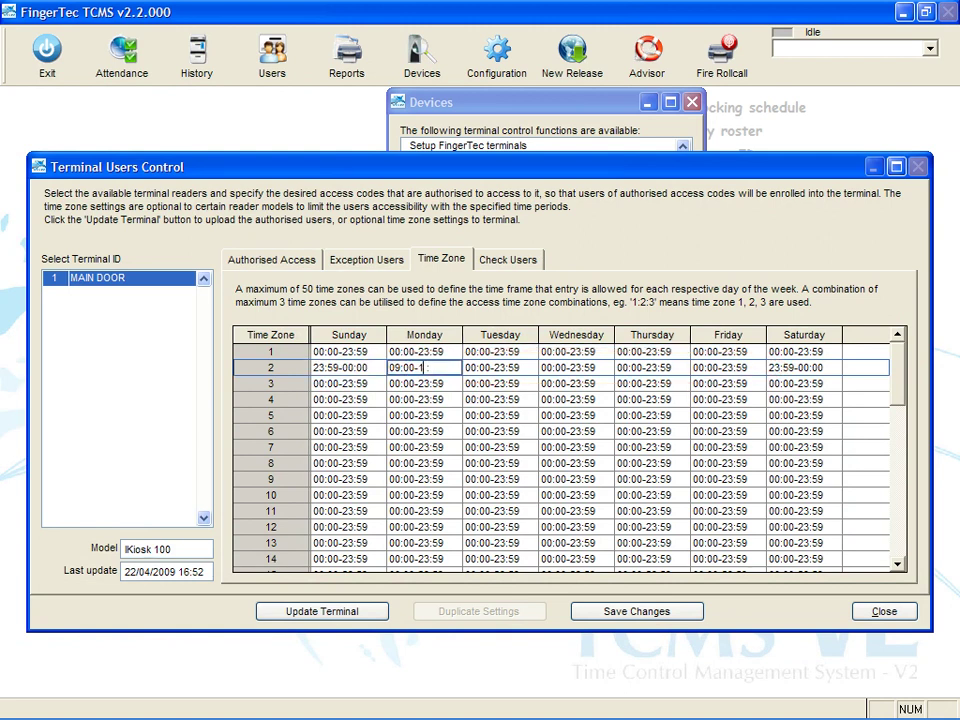
{"action": "left_click", "coordinate": [500, 367]}
{"action": "type", "text": "09:00-18:00"}
{"action": "left_click", "coordinate": [576, 367]}
{"action": "type", "text": "09:00-18:00"}
{"action": "left_click", "coordinate": [652, 367]}
{"action": "type", "text": "09:00-18:00"}
{"action": "left_click", "coordinate": [728, 367]}
{"action": "type", "text": "09:00-18:00"}
{"action": "left_click", "coordinate": [804, 367]}
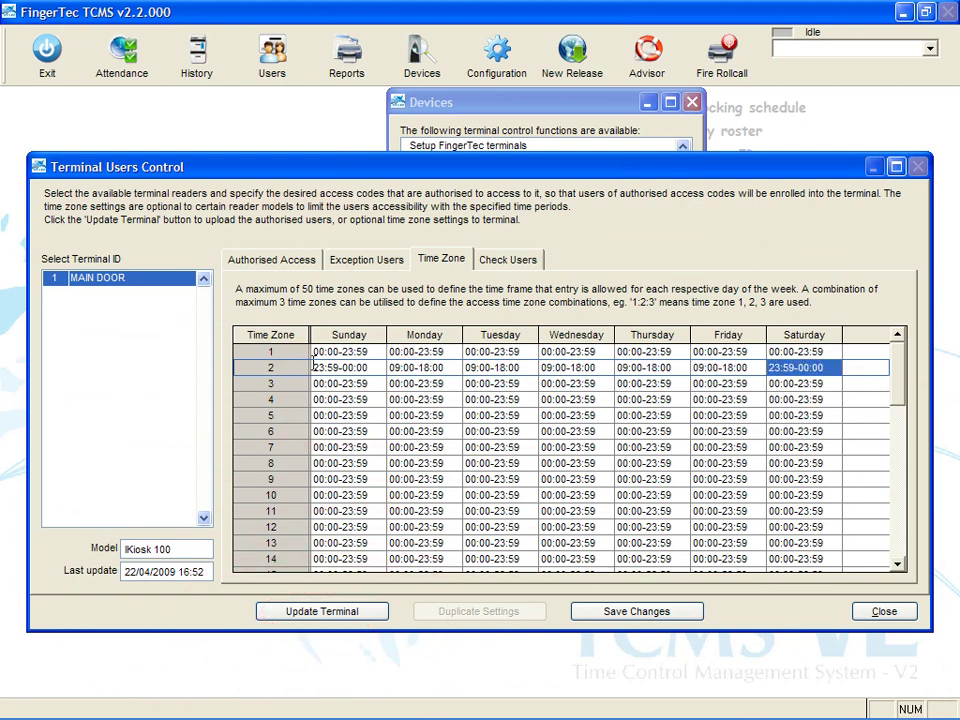
Step: Upload users and the new time zone 2 schedule to the MAIN DOOR terminal
{"action": "left_click", "coordinate": [340, 494]}
{"action": "left_click", "coordinate": [365, 611]}
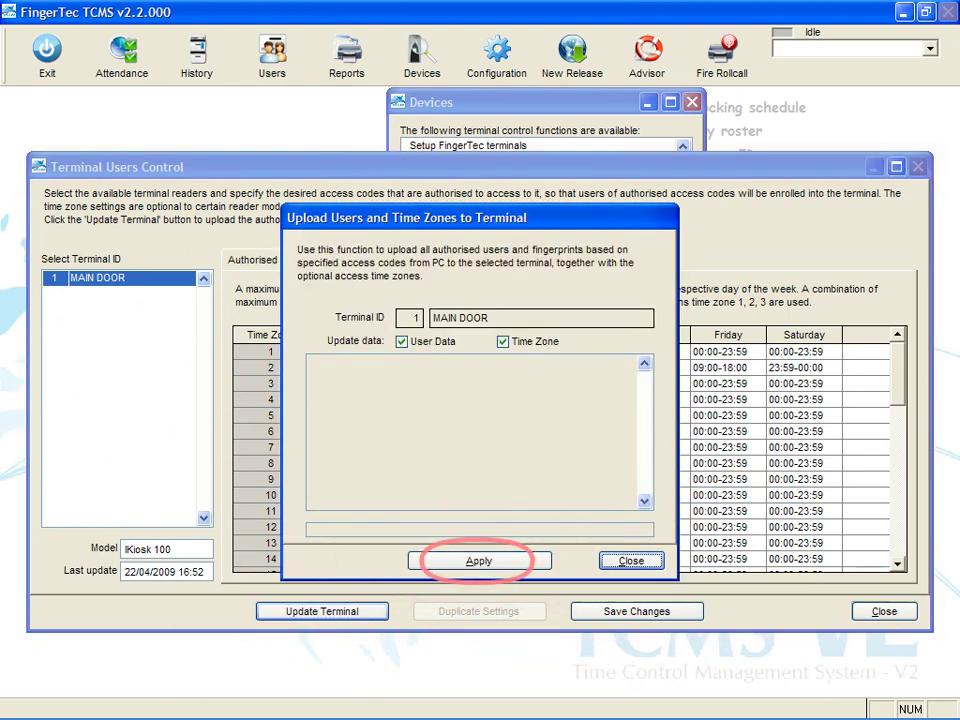
{"action": "left_click", "coordinate": [506, 561]}
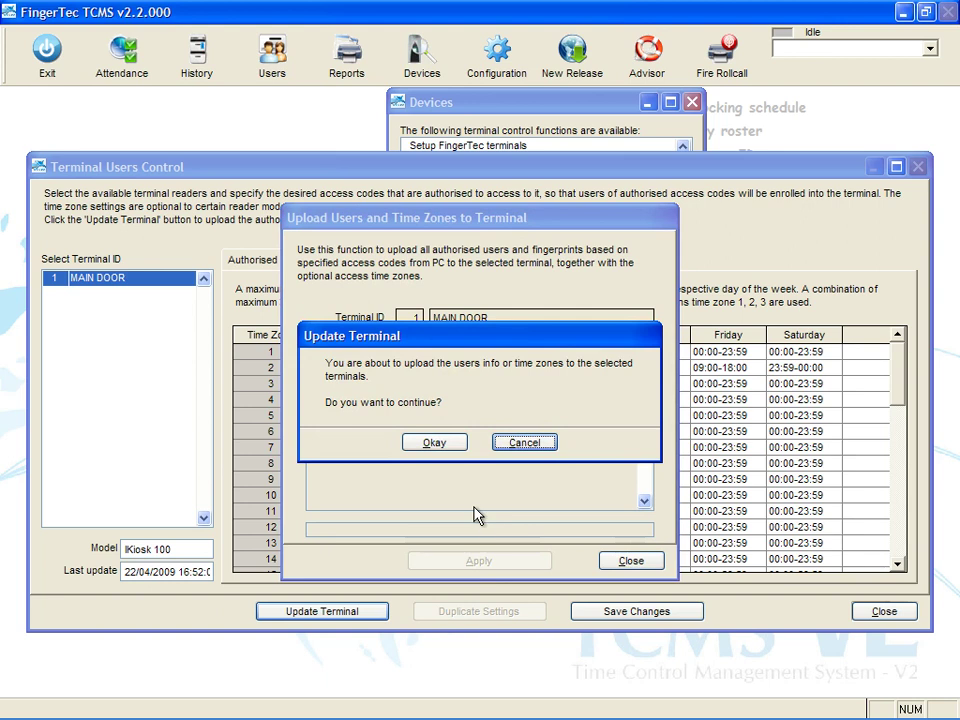
{"action": "left_click", "coordinate": [454, 446]}
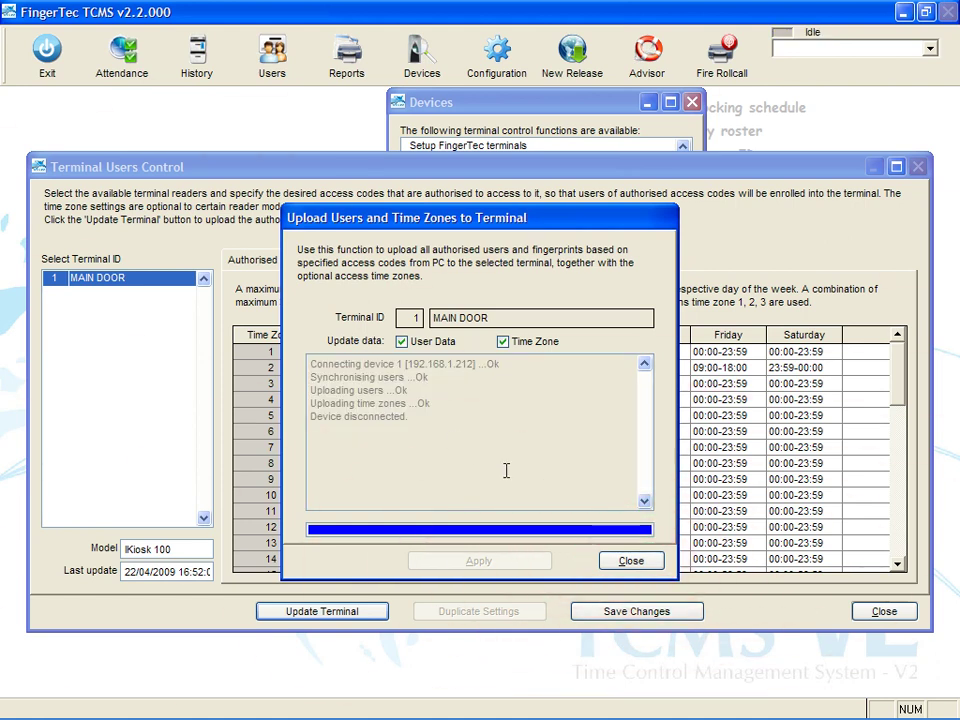
{"action": "left_click", "coordinate": [631, 560]}
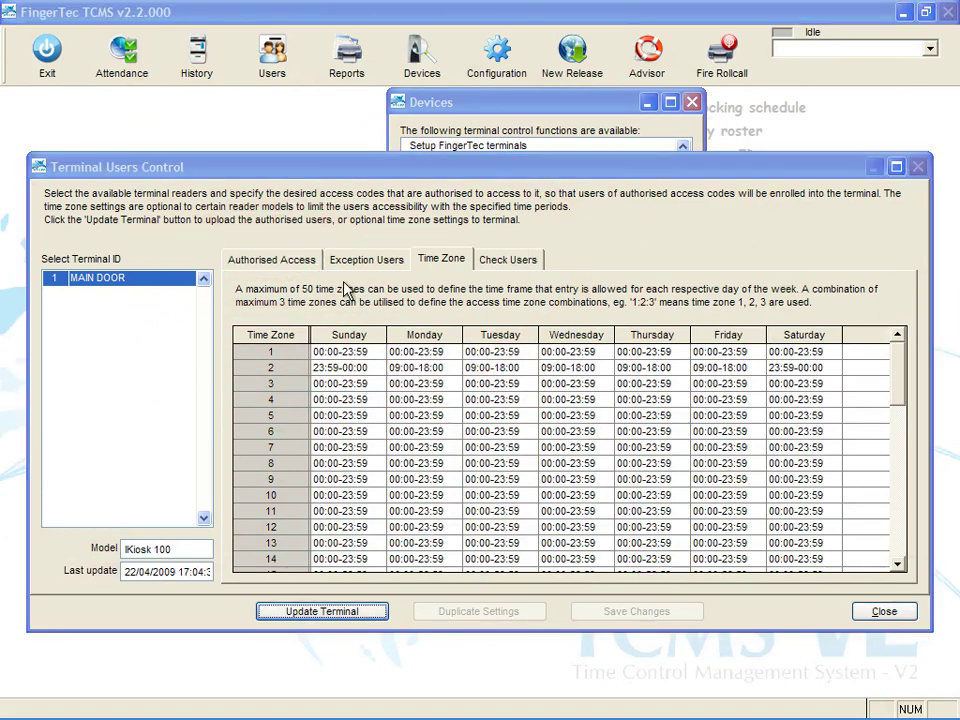
Step: On the Authorised Access list, set TZ Group 2 to use time zone 2
{"action": "left_click", "coordinate": [317, 266]}
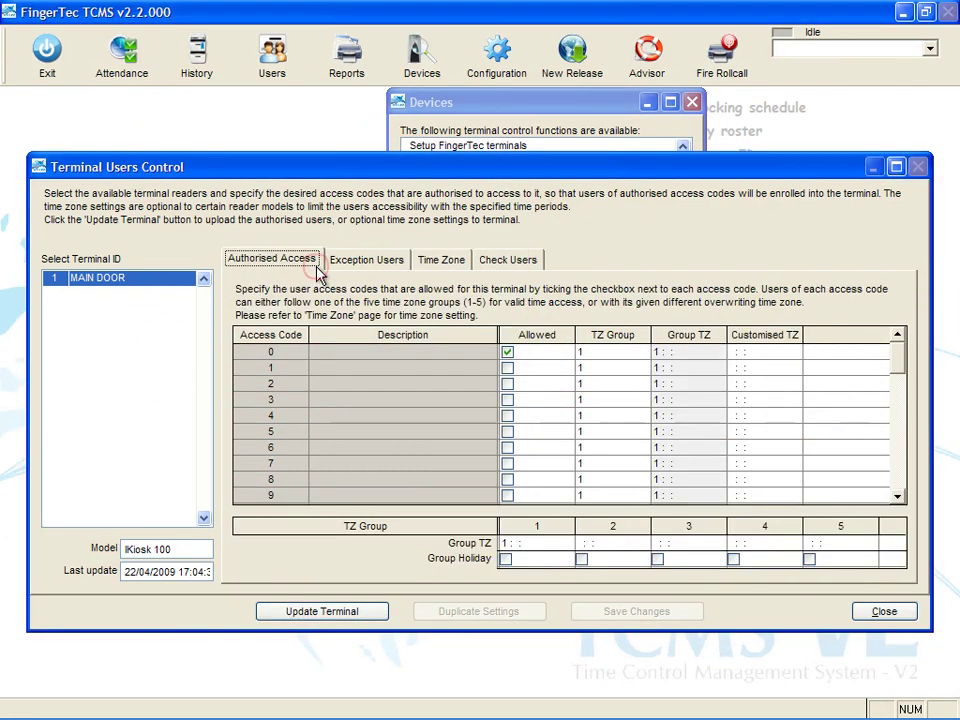
{"action": "left_click", "coordinate": [582, 542]}
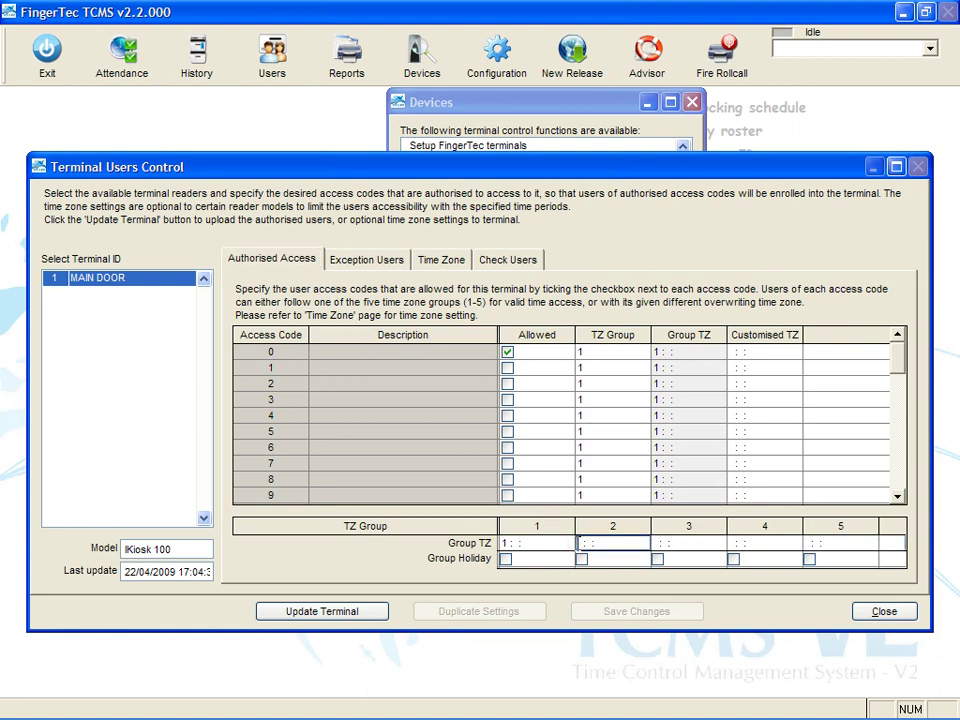
{"action": "type", "text": "2"}
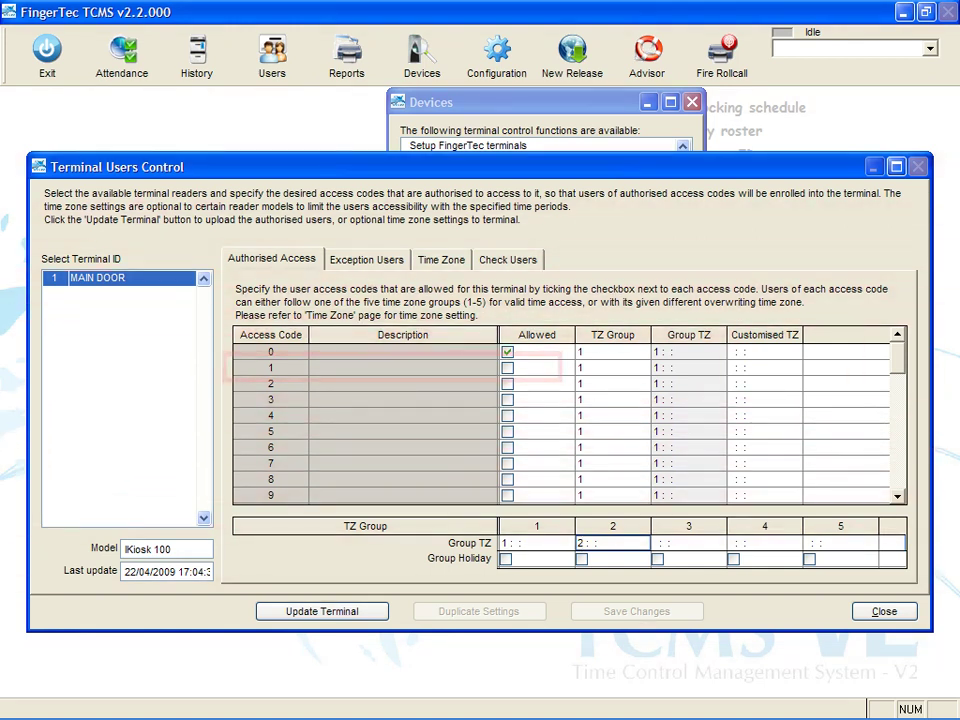
Step: Allow access code 1 on MAIN DOOR and assign it TZ group 2
{"action": "left_click", "coordinate": [507, 368]}
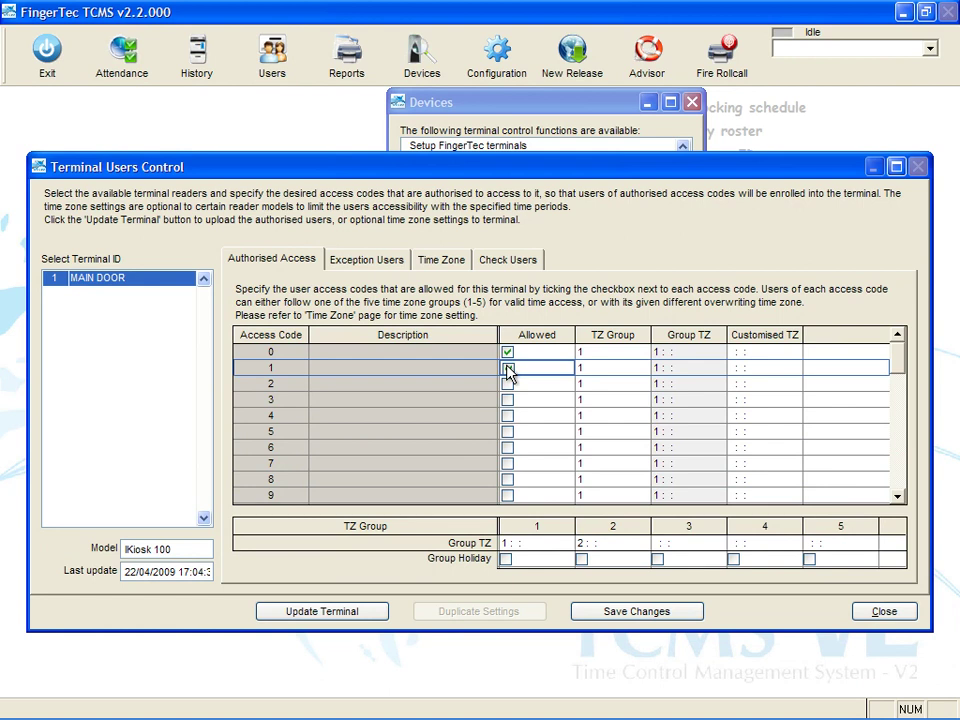
{"action": "left_click", "coordinate": [507, 368]}
{"action": "left_click", "coordinate": [643, 369]}
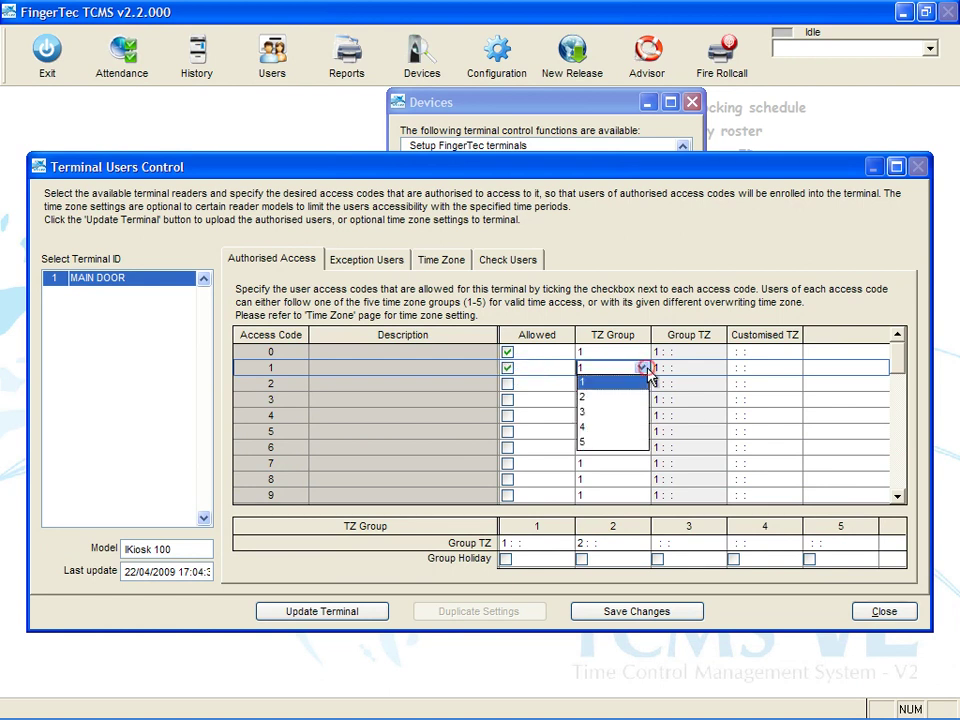
{"action": "left_click", "coordinate": [626, 394]}
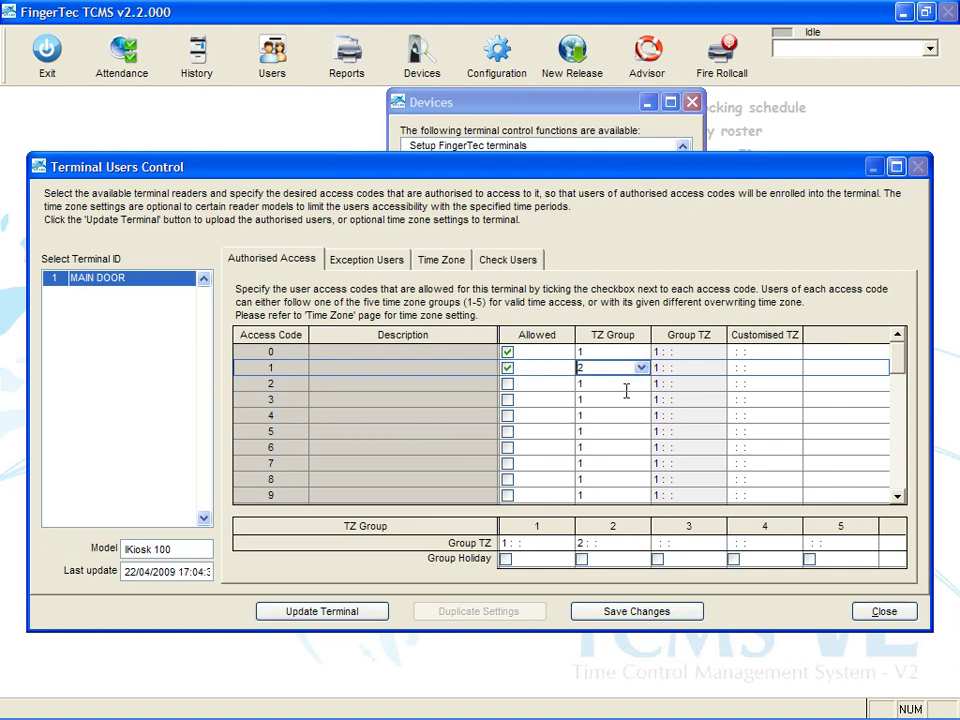
{"action": "left_click", "coordinate": [626, 387]}
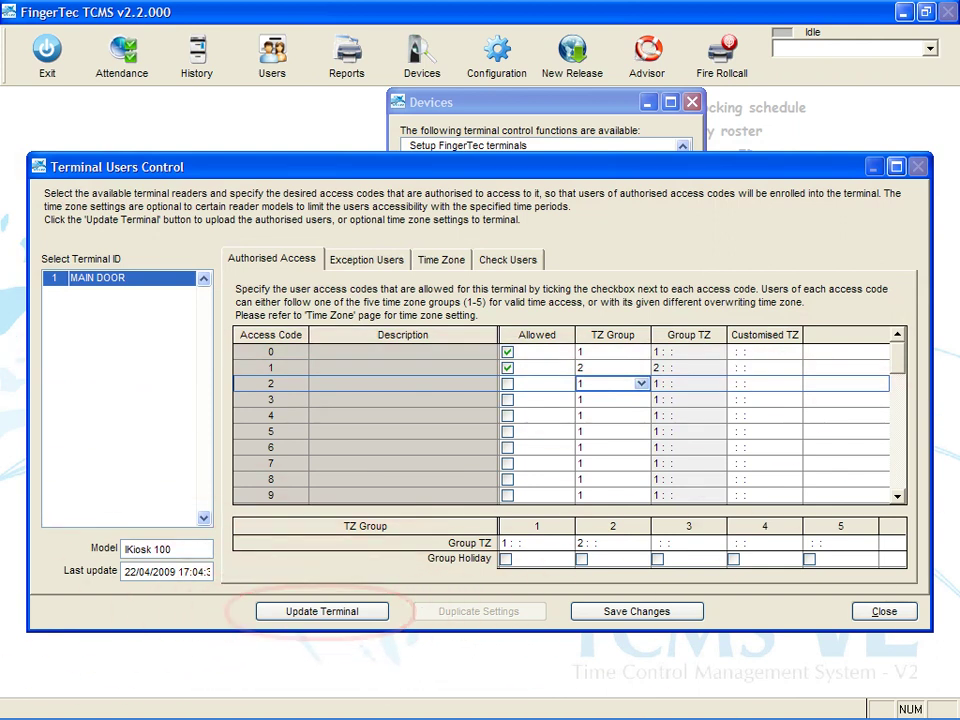
Step: Re-upload users and time zones with access code 1's TZ group 2 to MAIN DOOR
{"action": "left_click", "coordinate": [378, 612]}
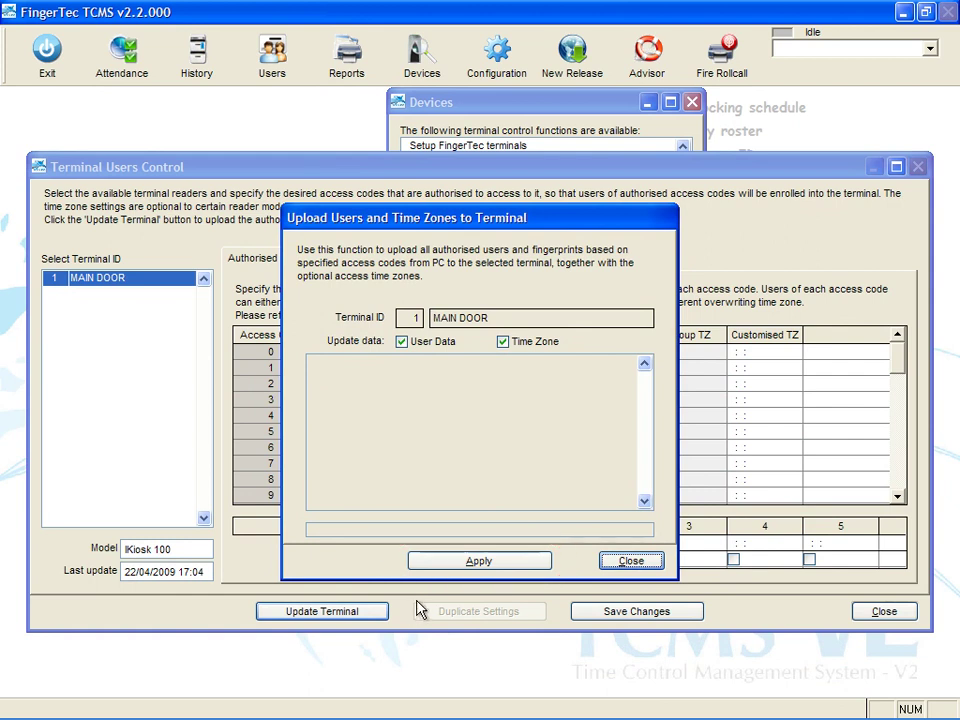
{"action": "left_click", "coordinate": [504, 562]}
{"action": "left_click", "coordinate": [457, 441]}
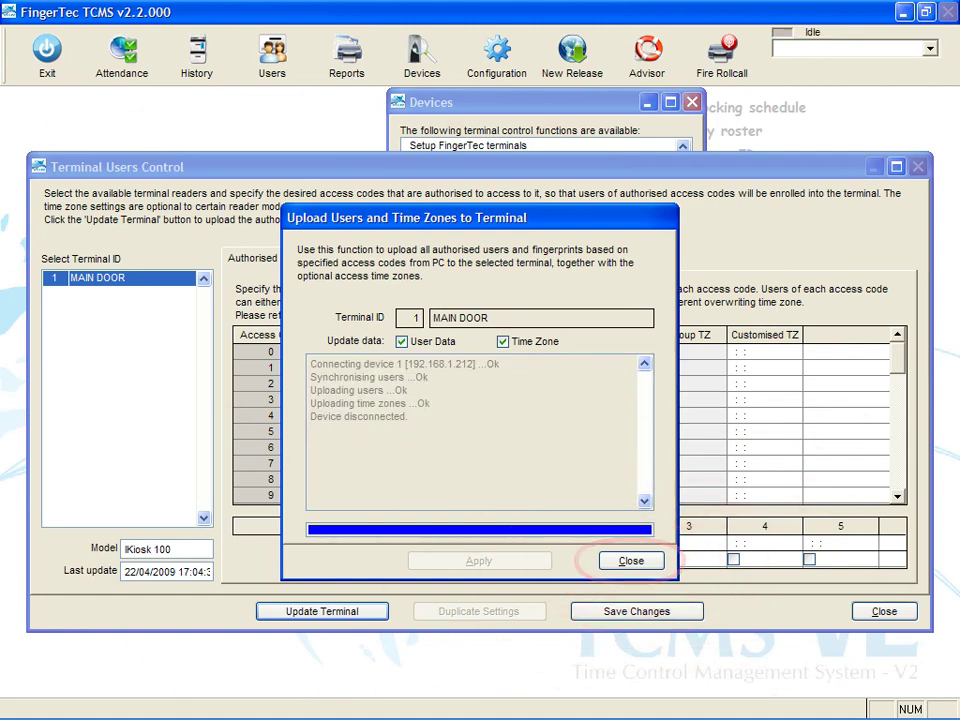
{"action": "left_click", "coordinate": [652, 564]}
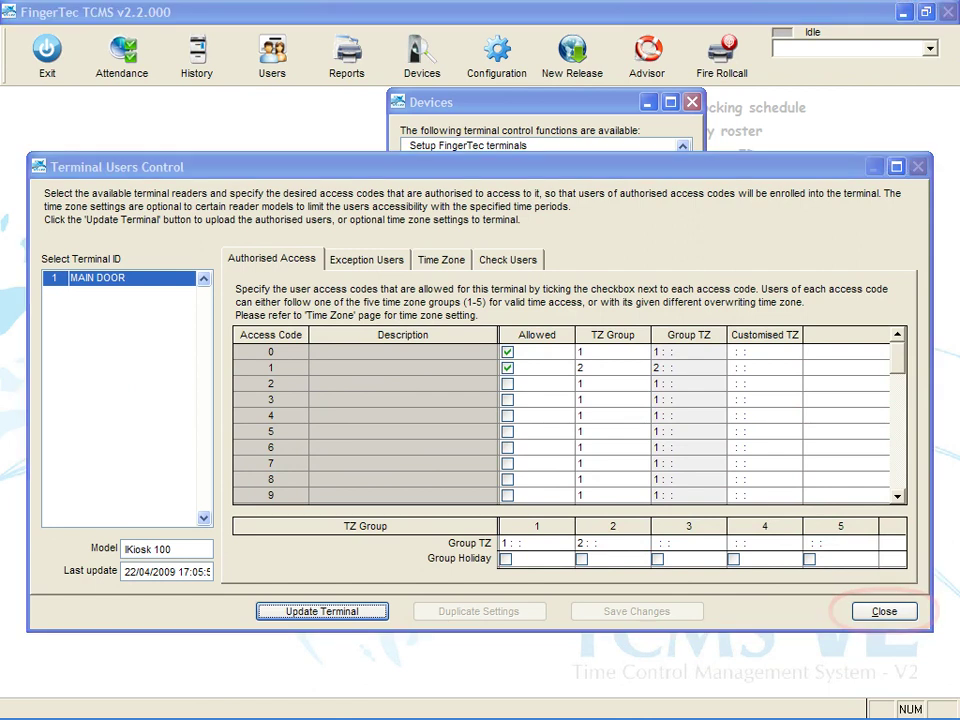
Step: Label access code 1 '9am - 6pm Access ( Work Days Only )' and move the QA & QC user into it
{"action": "left_click", "coordinate": [884, 611]}
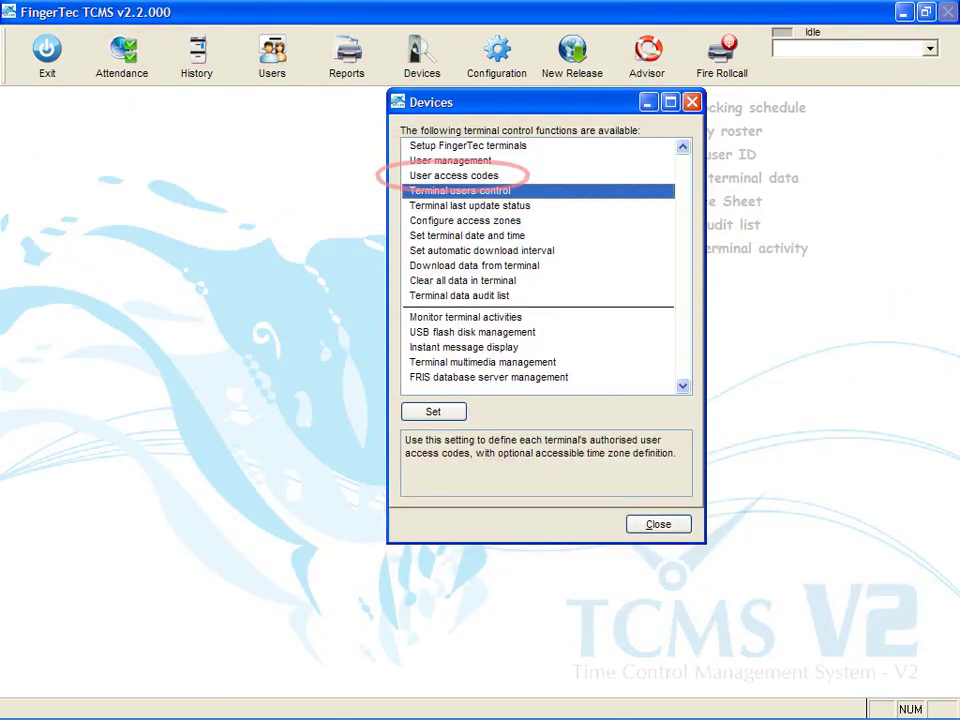
{"action": "double_click", "coordinate": [505, 177]}
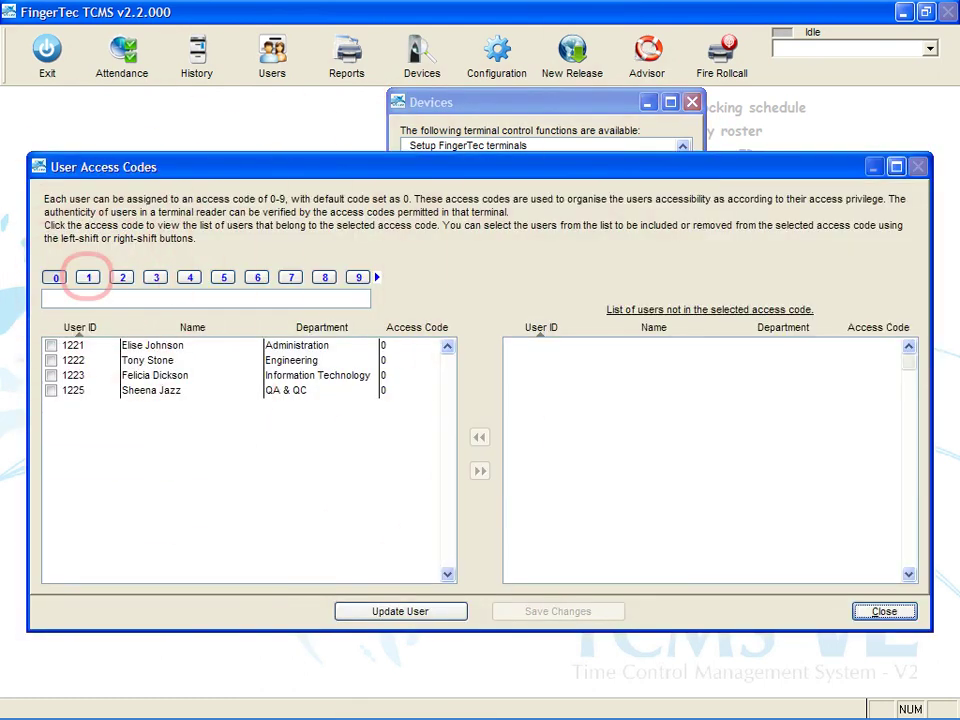
{"action": "left_click", "coordinate": [89, 278]}
{"action": "left_click", "coordinate": [47, 298]}
{"action": "type", "text": "9am - 6pm Access ( W"}
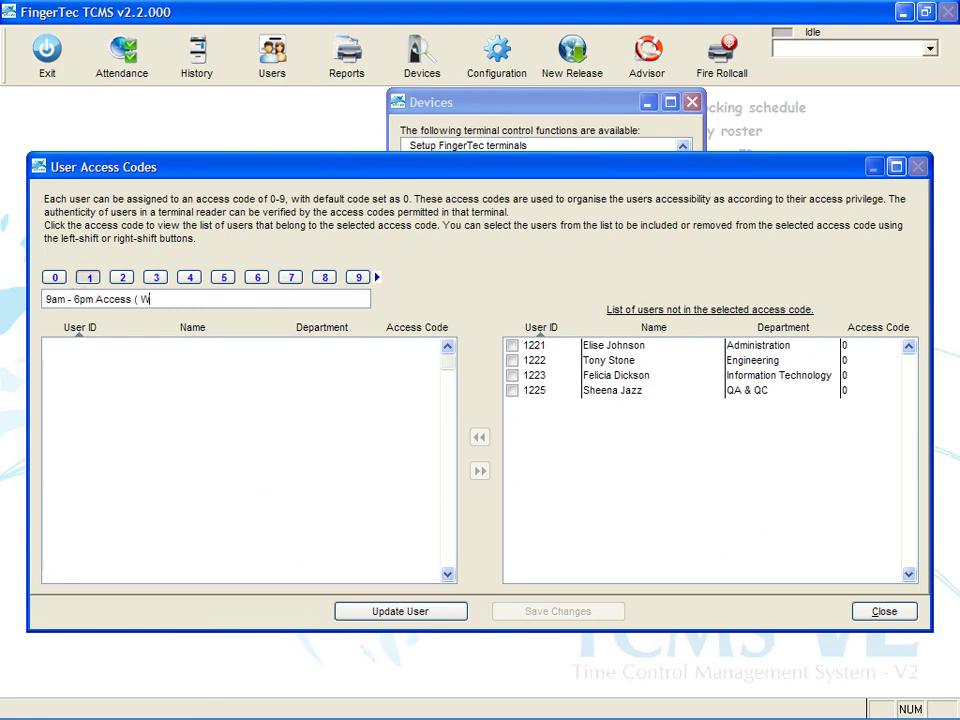
{"action": "type", "text": "ork Days Only )"}
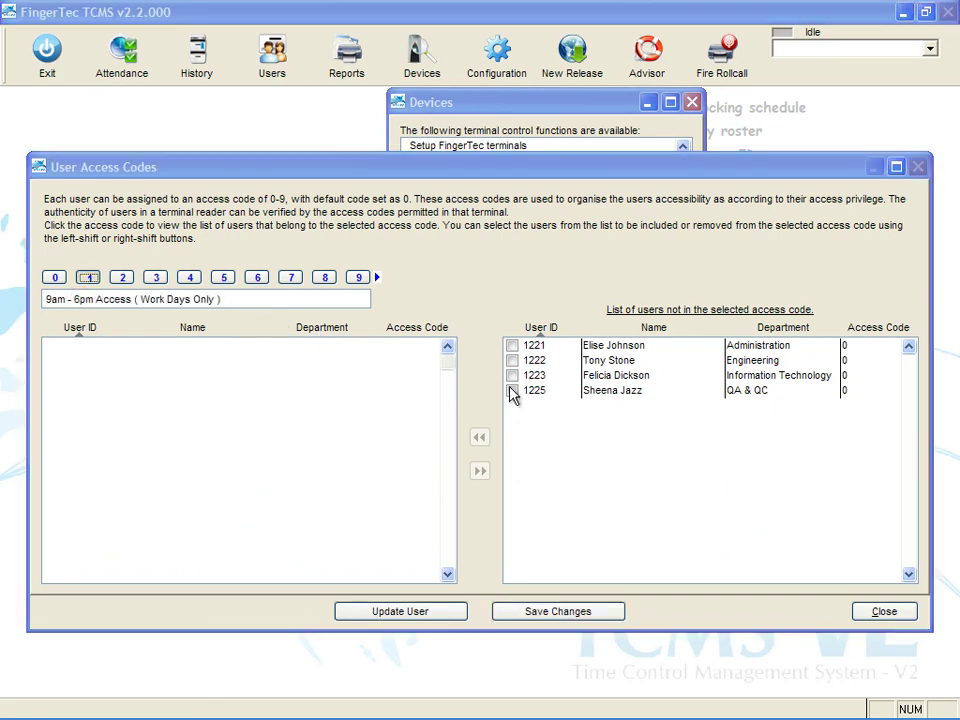
{"action": "left_click", "coordinate": [512, 390]}
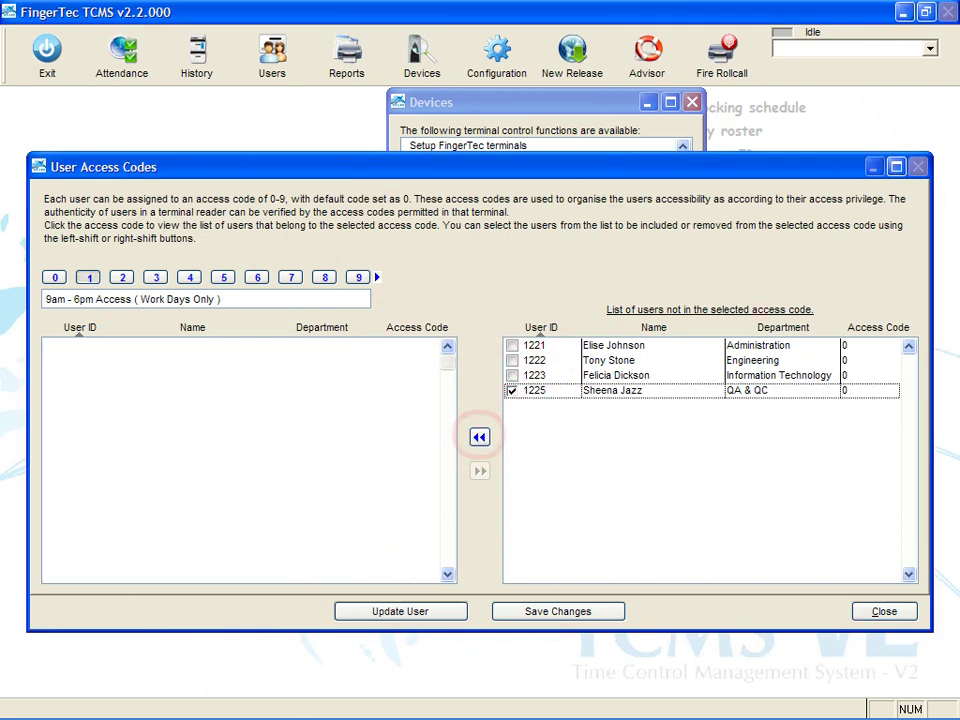
{"action": "left_click", "coordinate": [480, 439]}
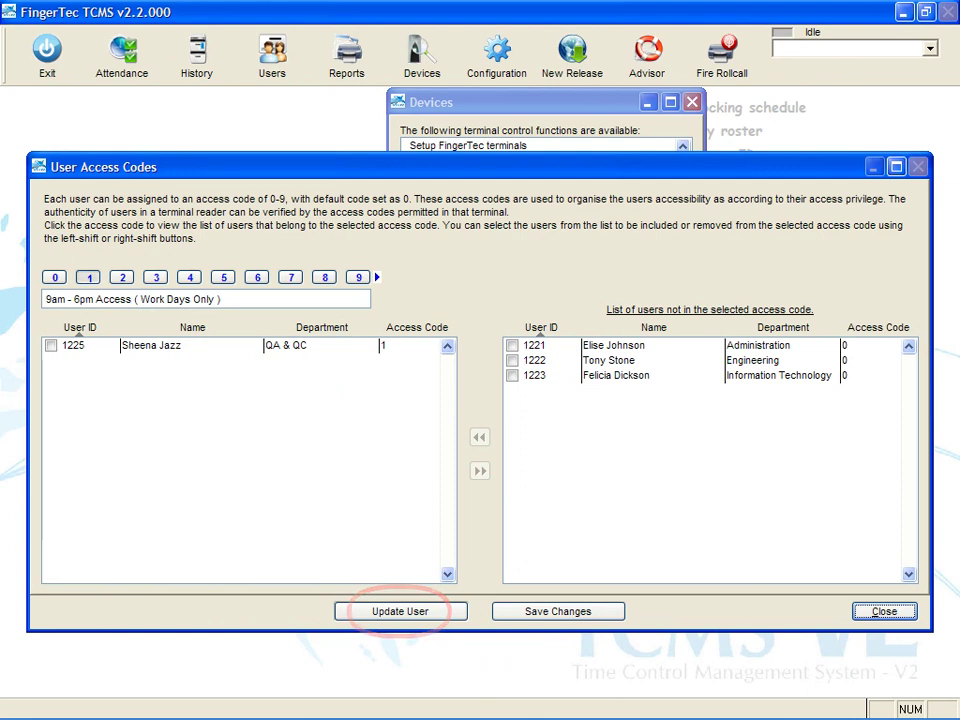
Step: Upload the changed user to MAIN DOOR, save the access code changes, and close the Devices window
{"action": "left_click", "coordinate": [440, 612]}
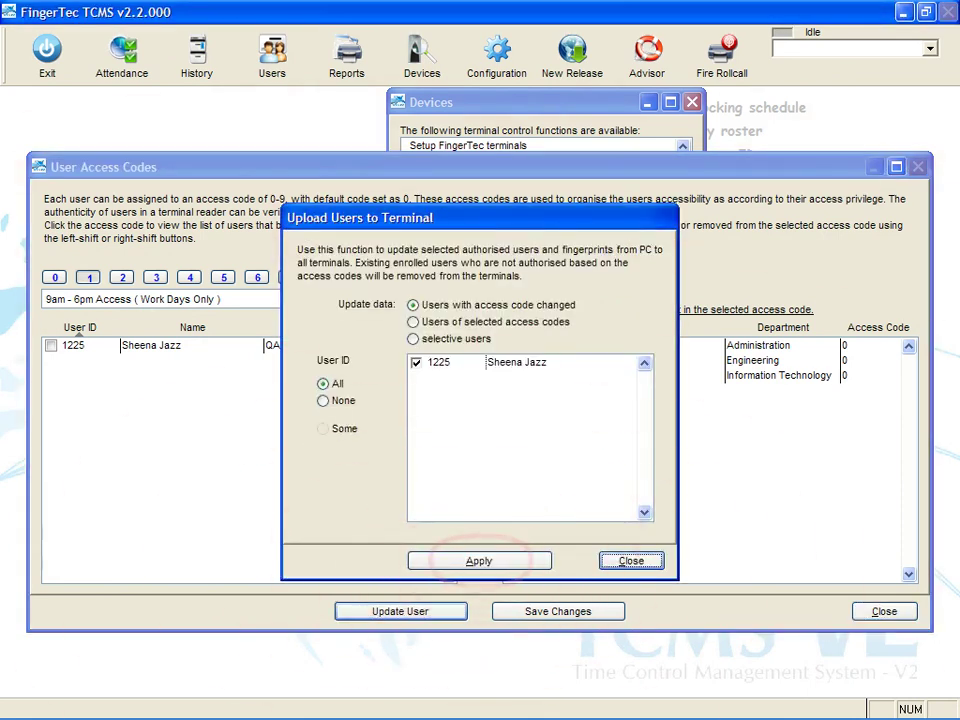
{"action": "left_click", "coordinate": [513, 562]}
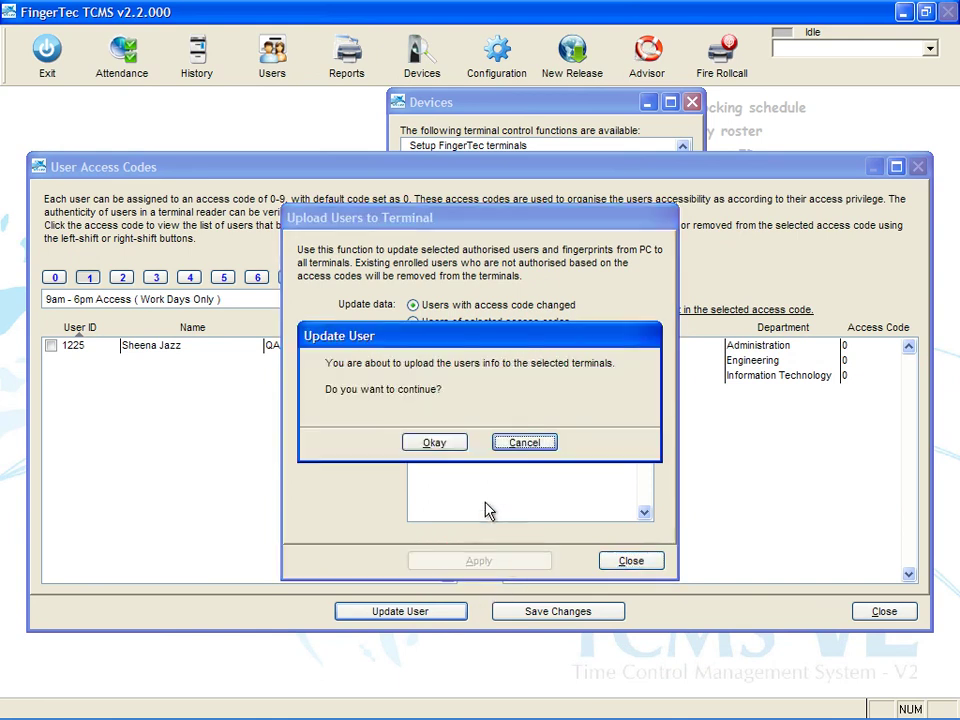
{"action": "left_click", "coordinate": [437, 448]}
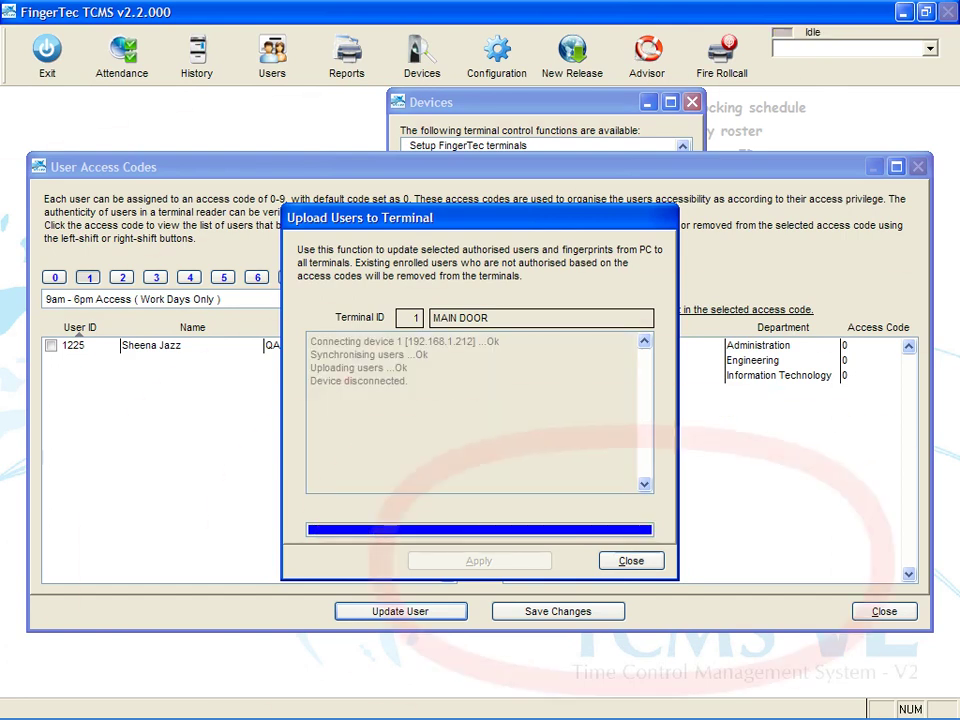
{"action": "left_click", "coordinate": [648, 562]}
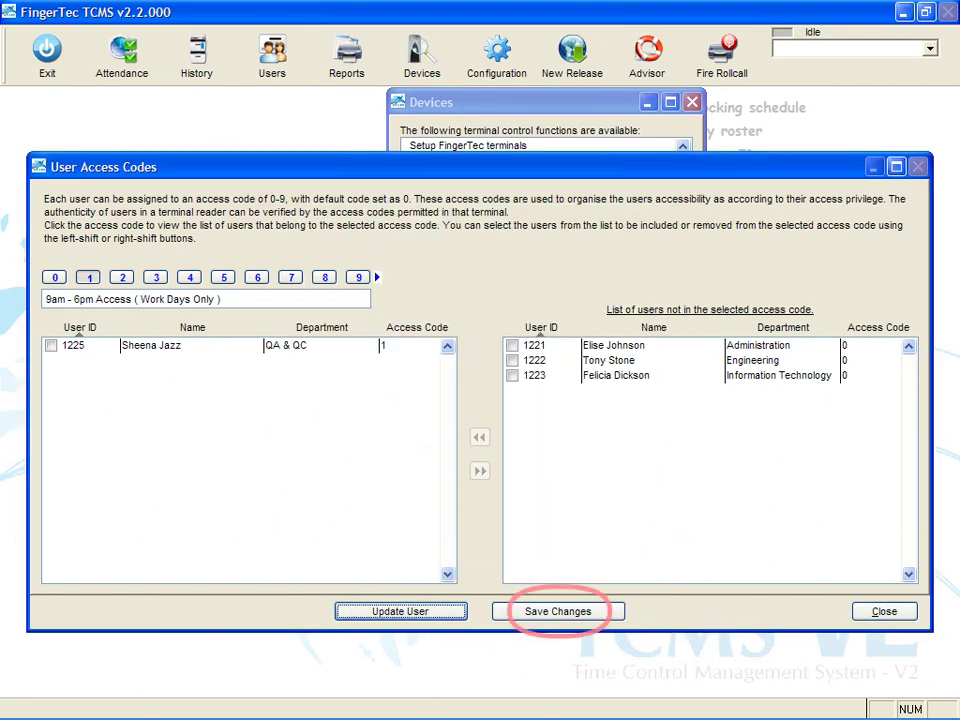
{"action": "left_click", "coordinate": [612, 616]}
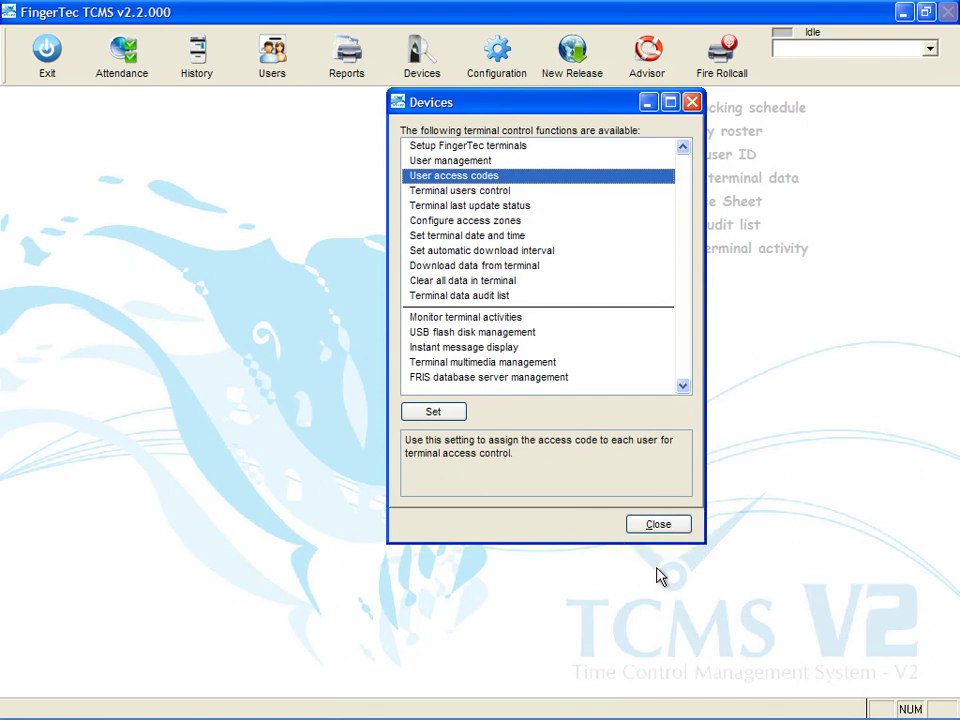
{"action": "left_click", "coordinate": [680, 530]}
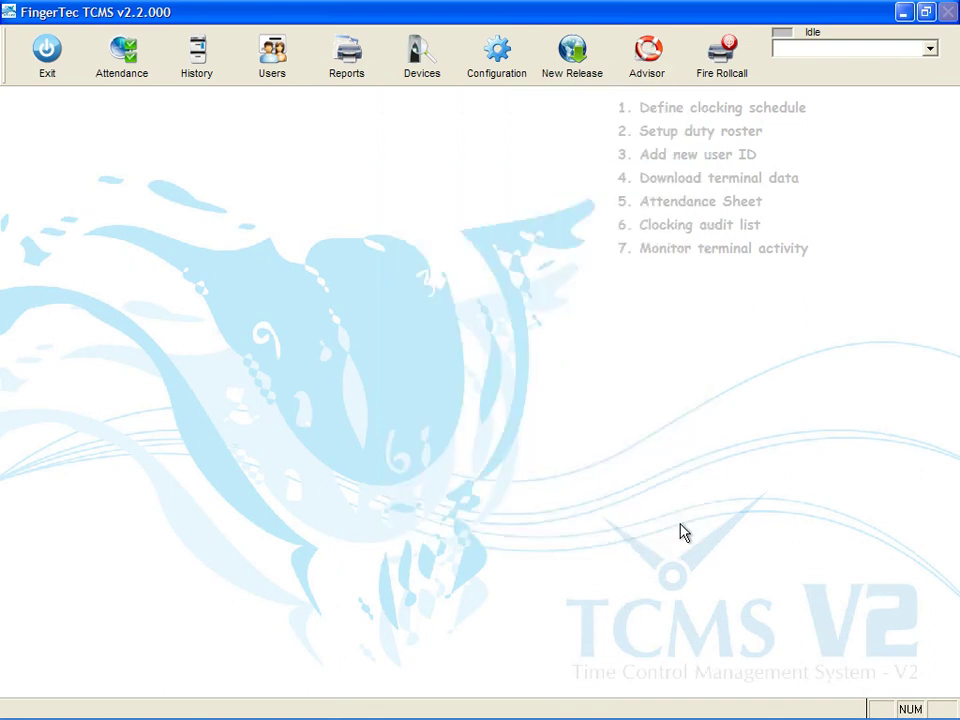